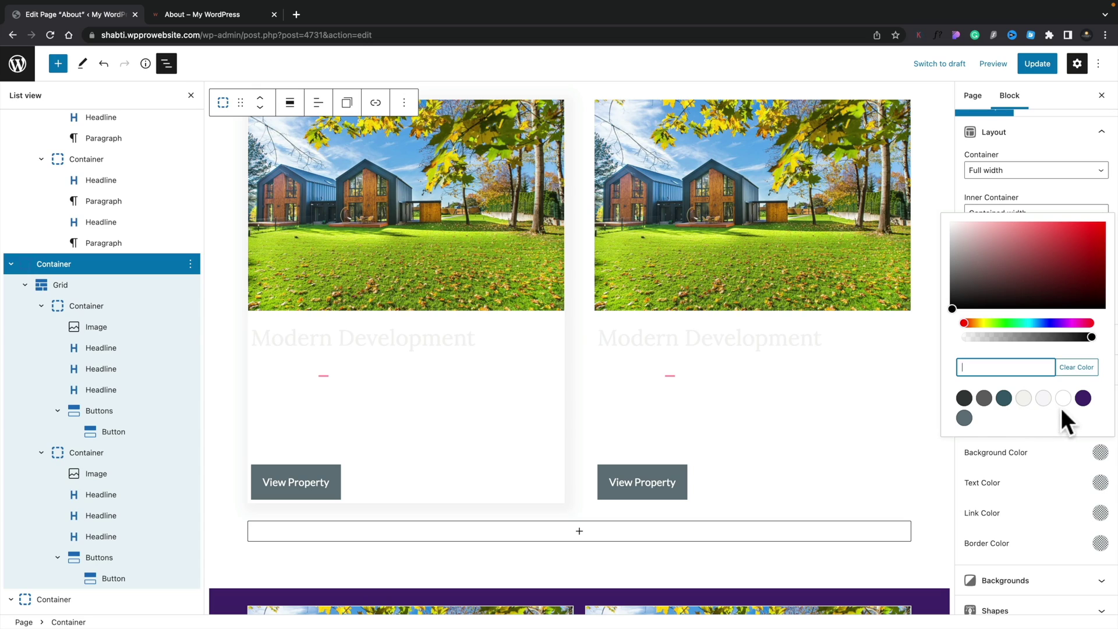
Step: Give the card grid section the light base-2 palette background
click(1043, 399)
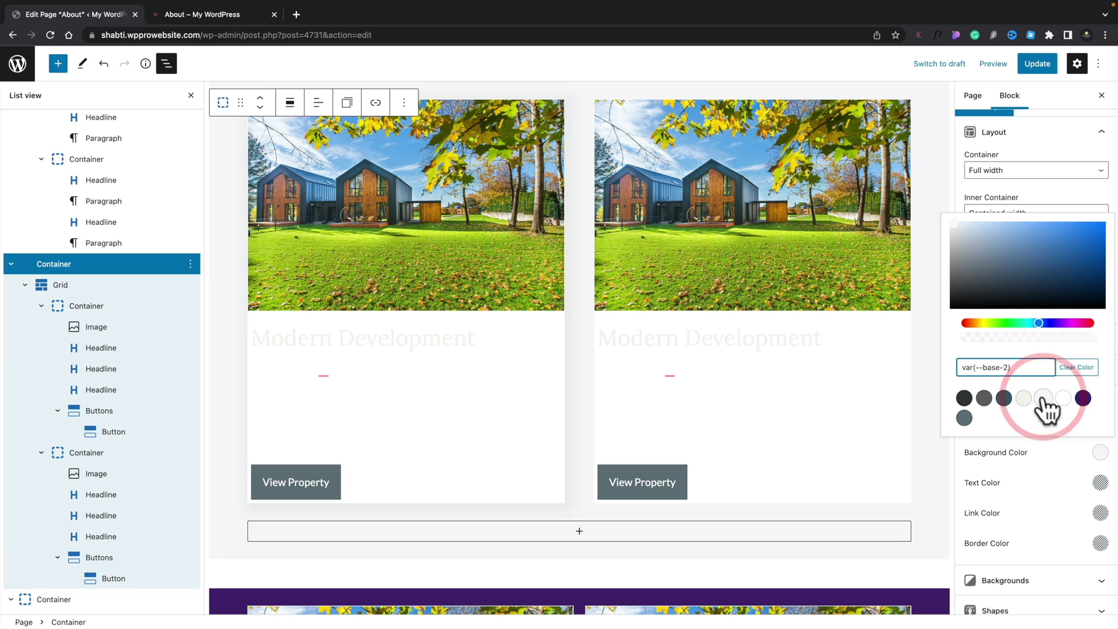
click(931, 319)
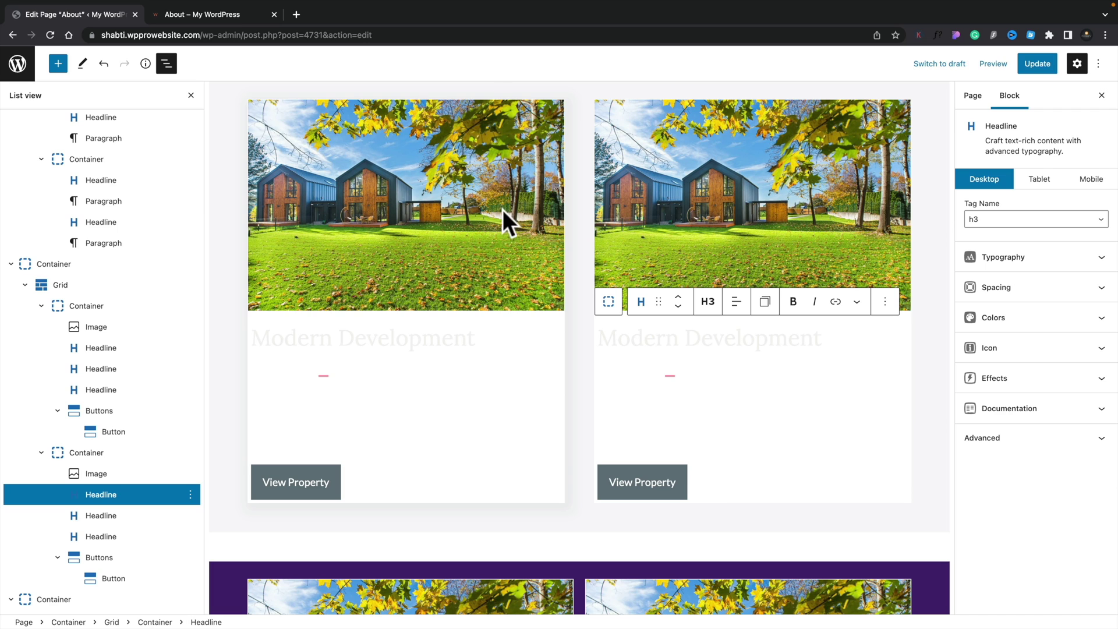
click(86, 306)
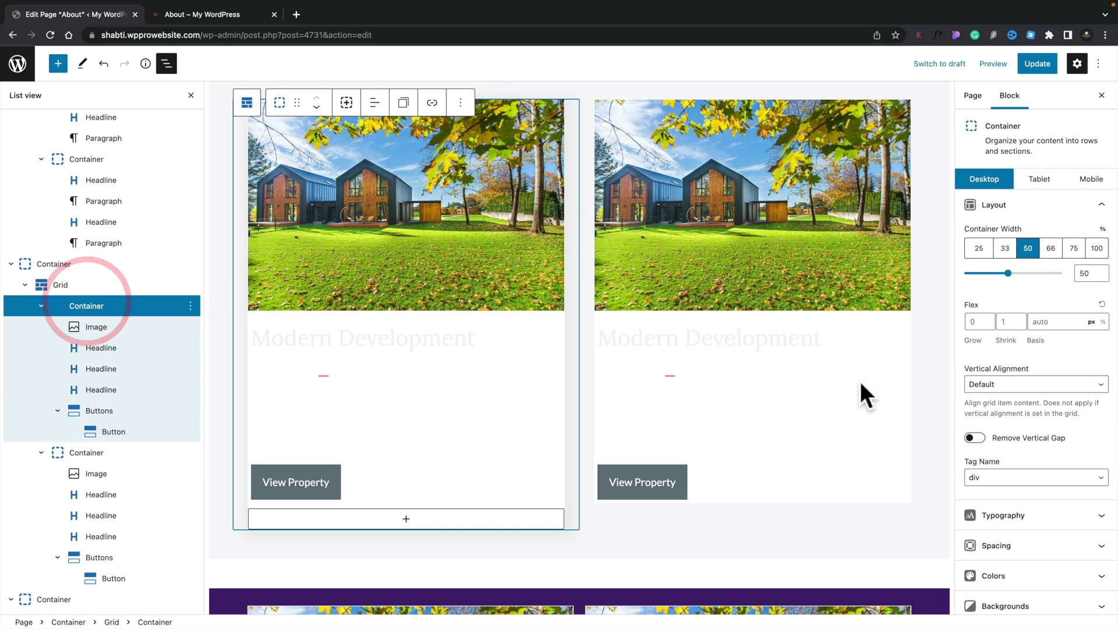
scroll(1091, 554, down, 4)
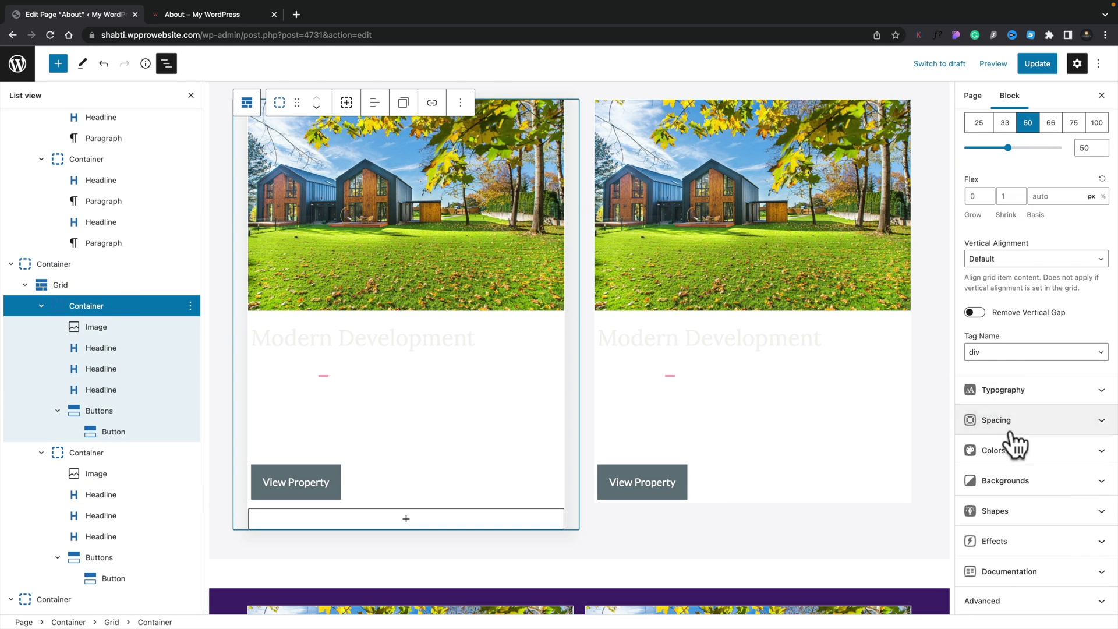
Step: Set the left property card container's border size to 0 on all sides
click(1011, 444)
double_click(967, 355)
text(0)
key(Tab)
text(0)
key(Tab)
text(0)
key(Tab)
text(0)
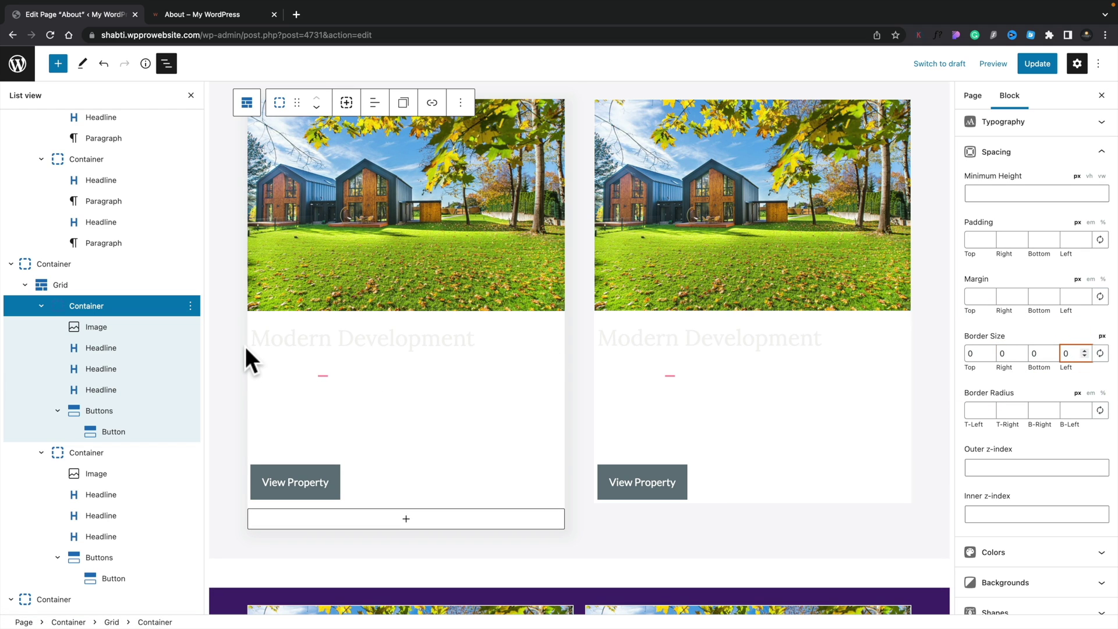
click(228, 373)
click(225, 376)
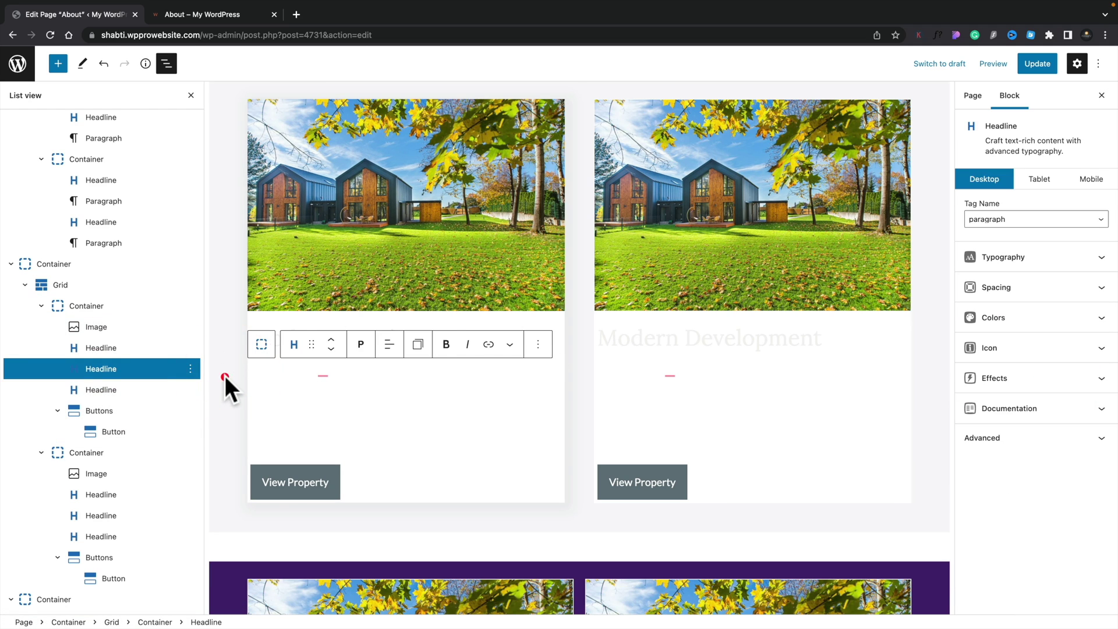
click(583, 350)
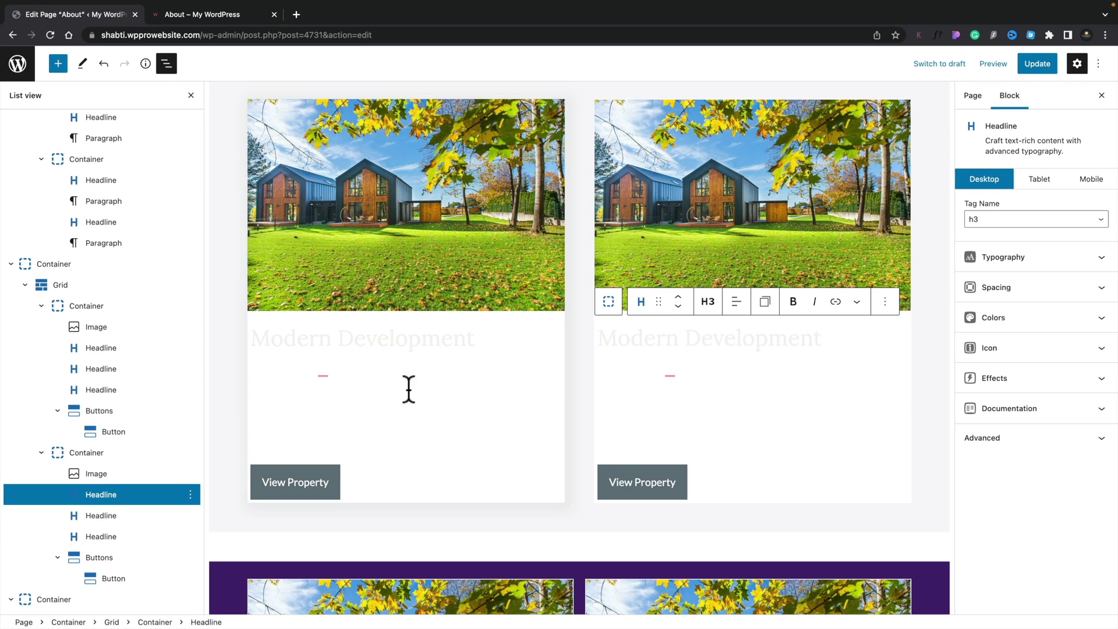
Step: Make the left card's heading text the dark teal contrast-3 colour
click(359, 344)
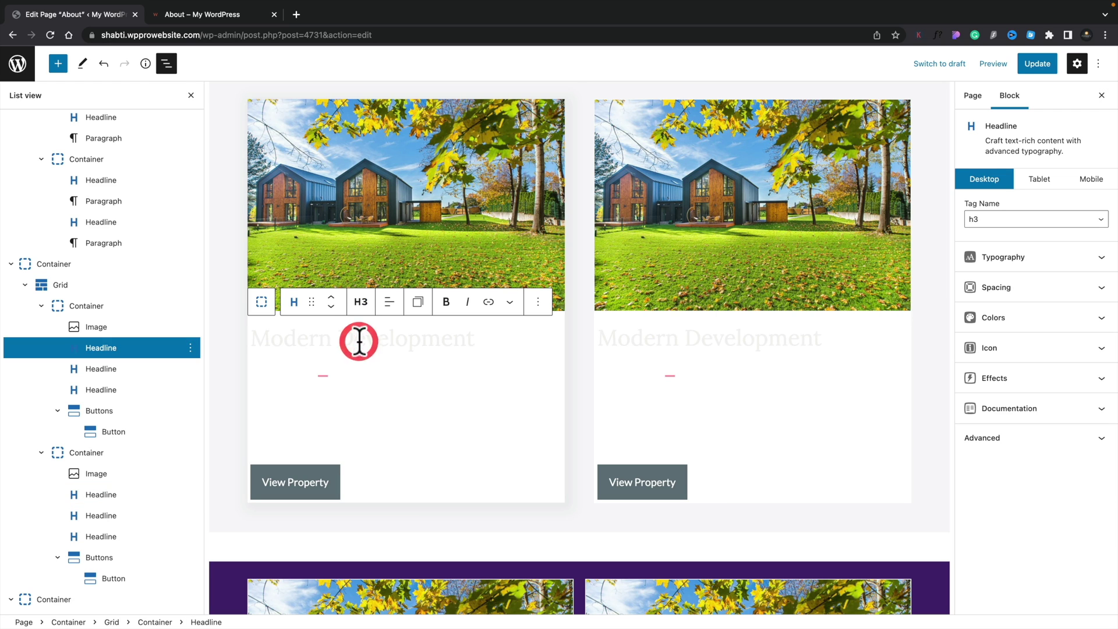
click(111, 353)
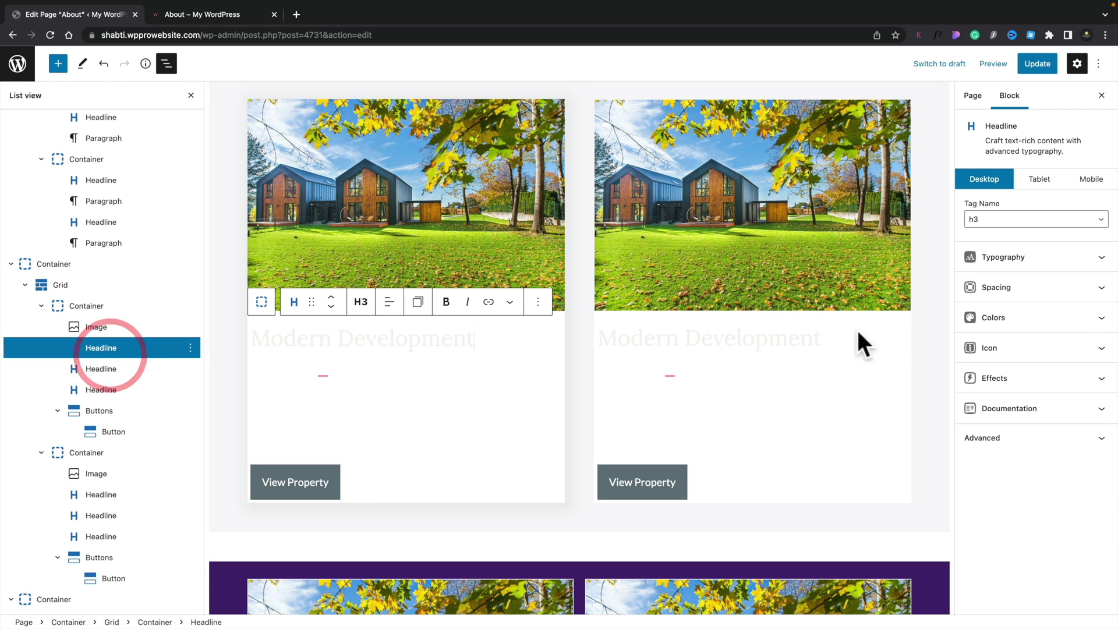
click(982, 317)
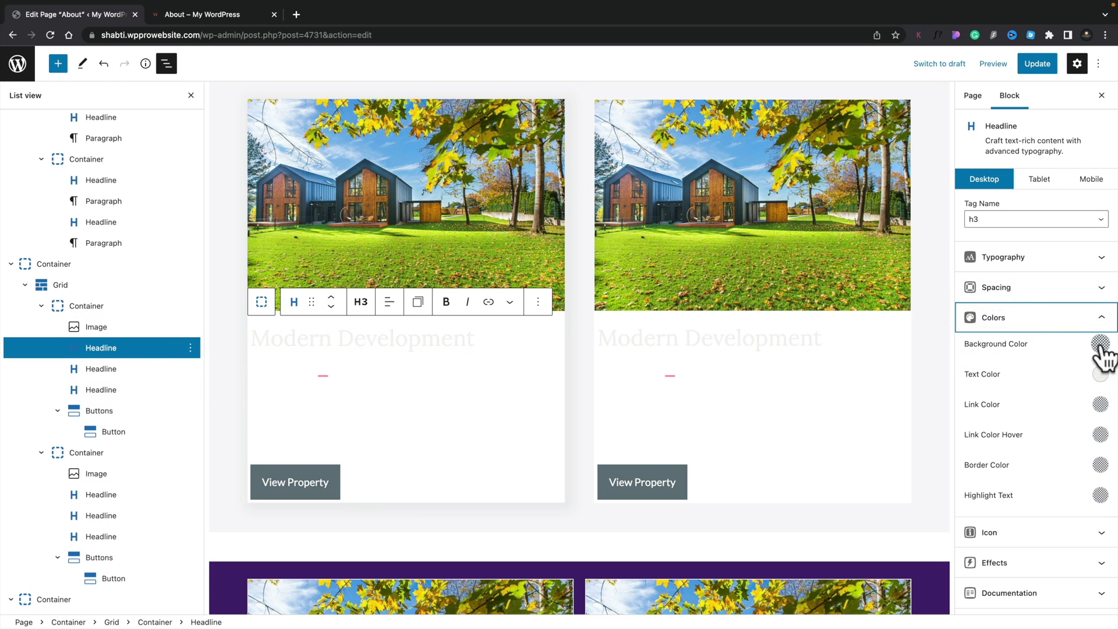
click(1100, 376)
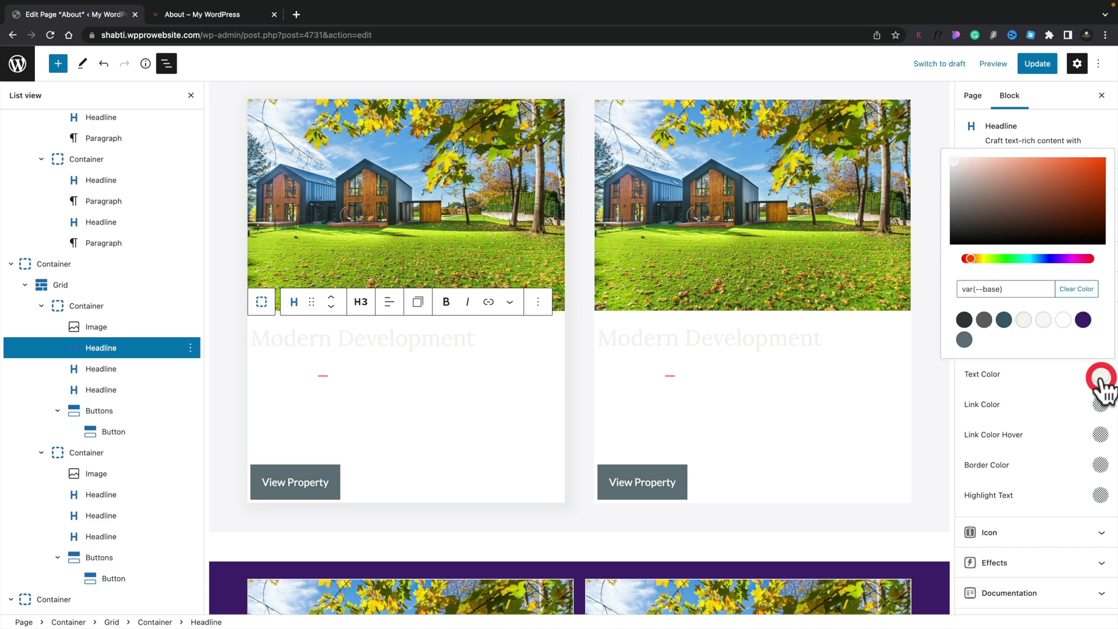
click(1004, 321)
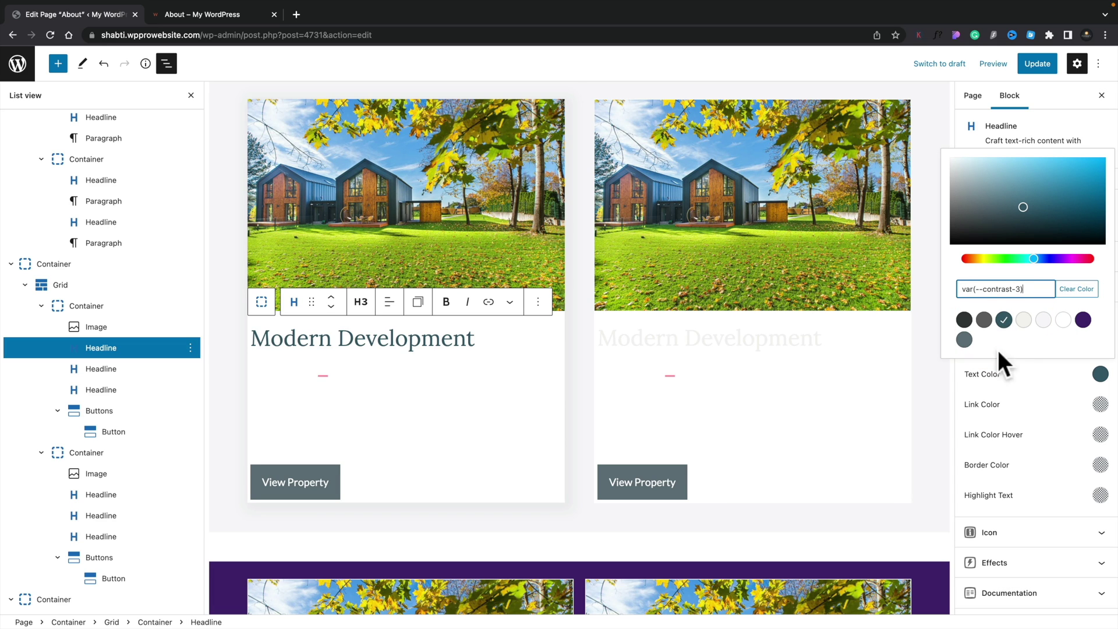
Step: Colour the left card's post meta line and description paragraph dark grey (contrast-2)
click(100, 370)
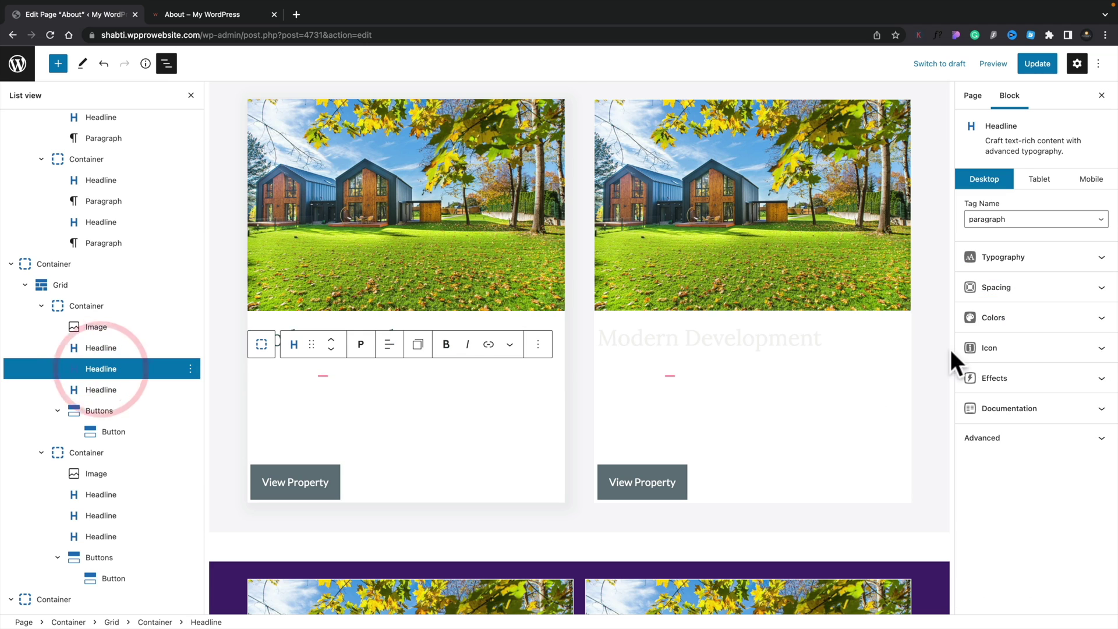
click(1054, 320)
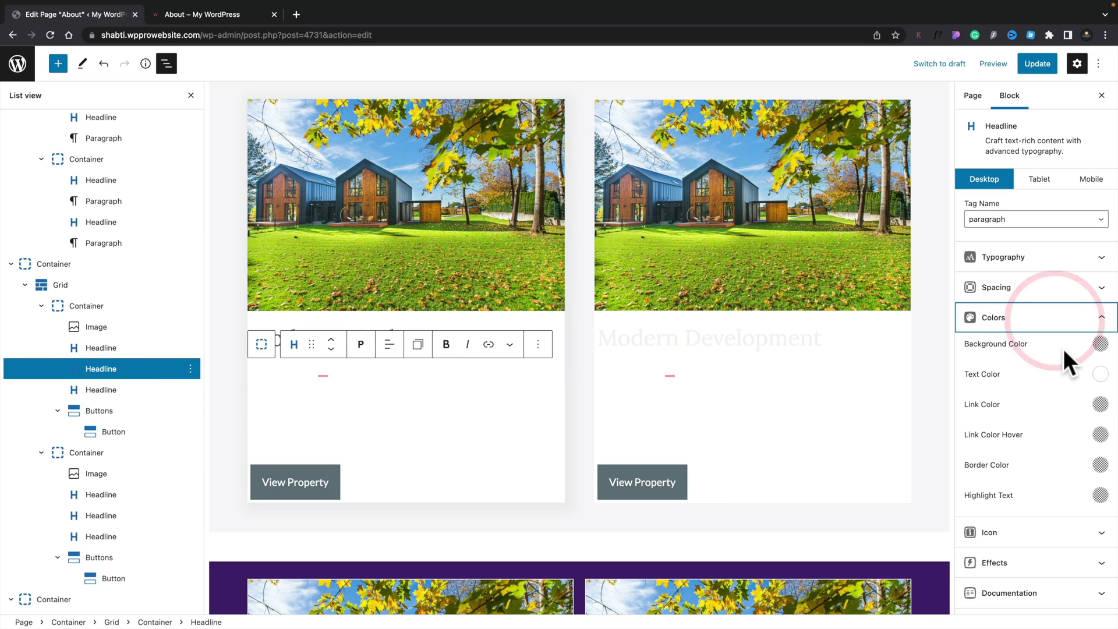
click(1100, 374)
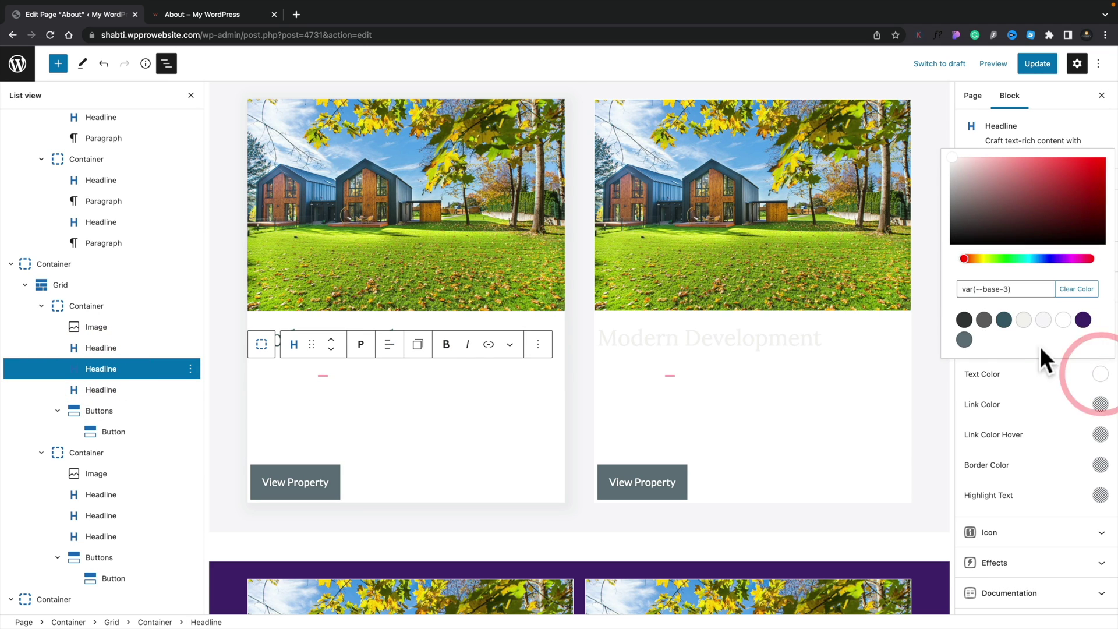
click(984, 322)
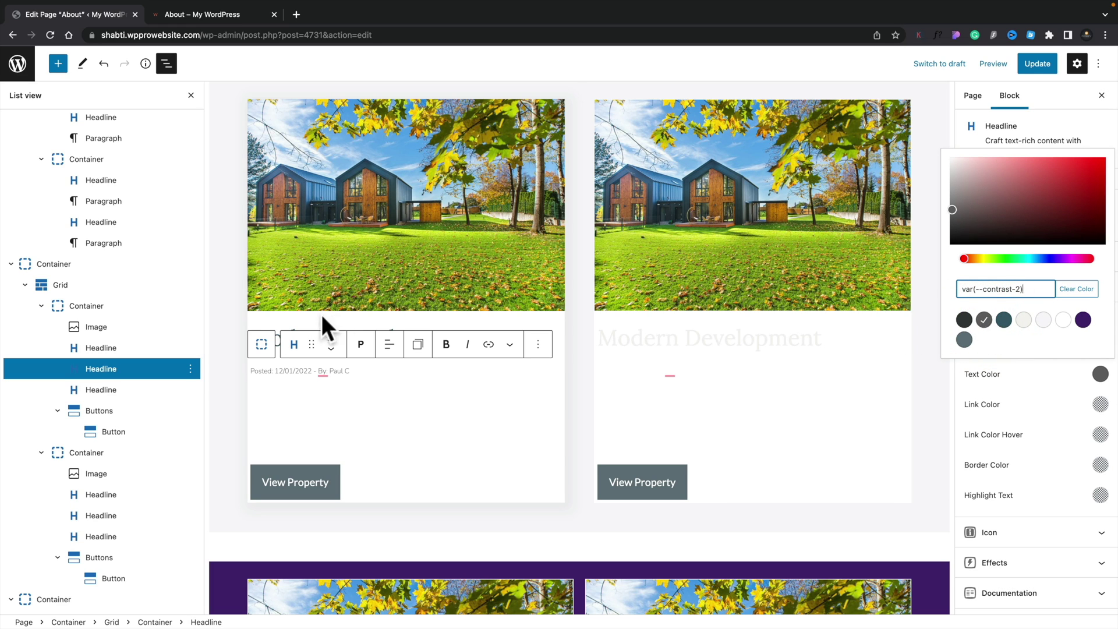
click(107, 390)
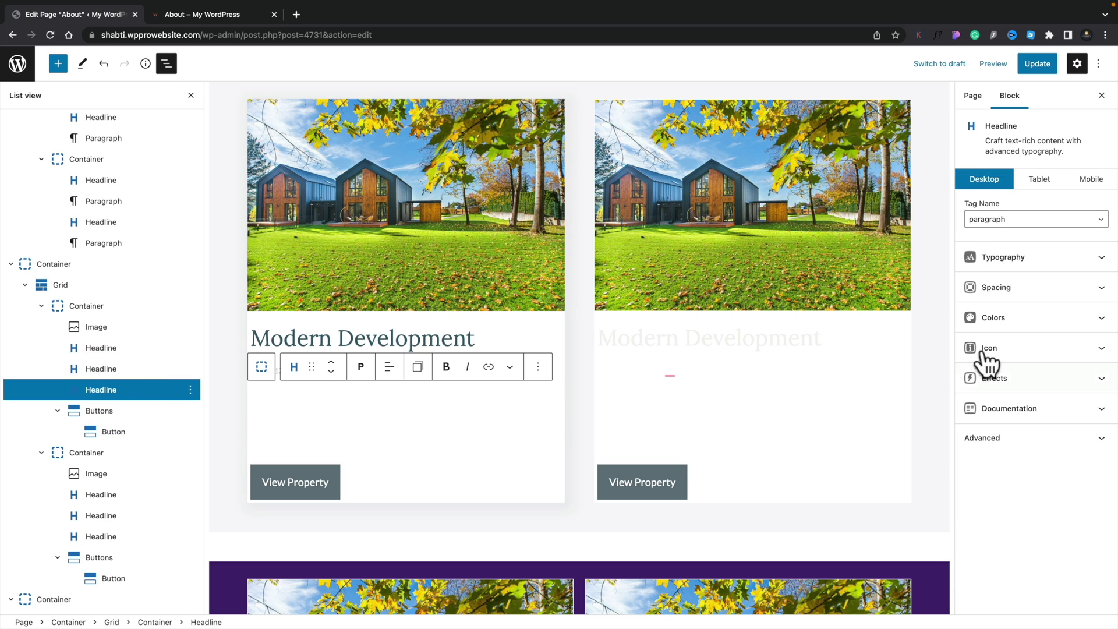
click(1019, 318)
click(1100, 373)
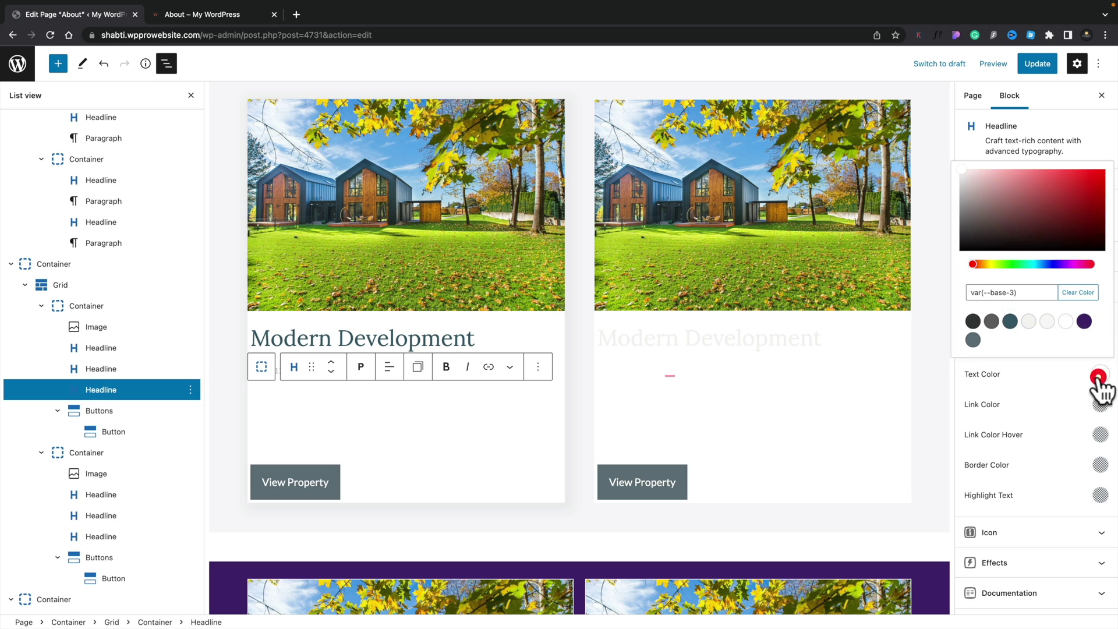
click(986, 322)
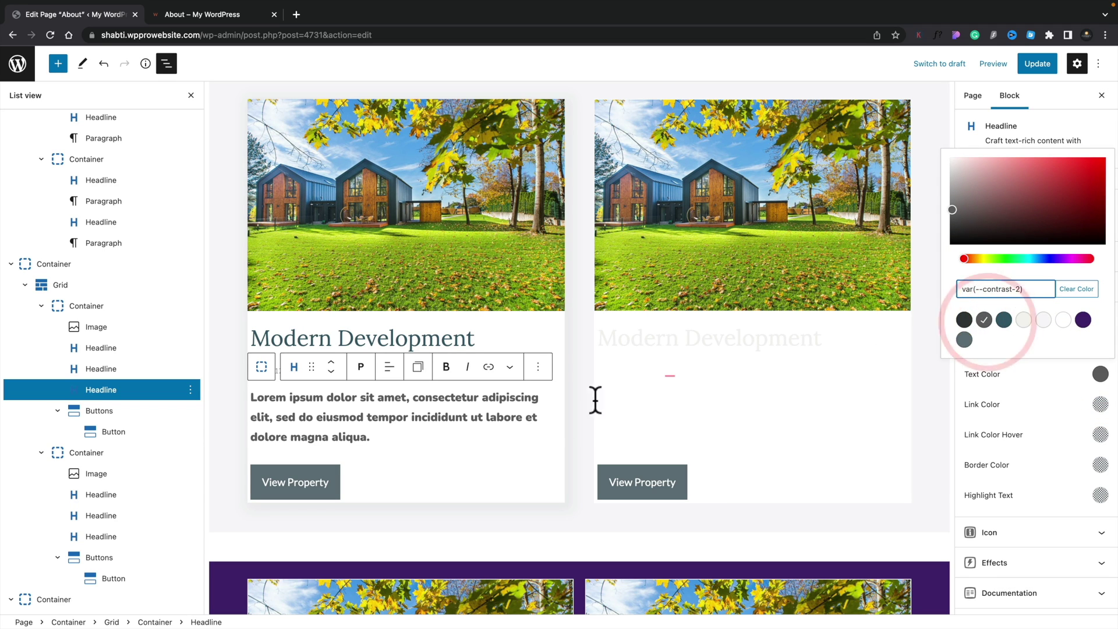
click(217, 444)
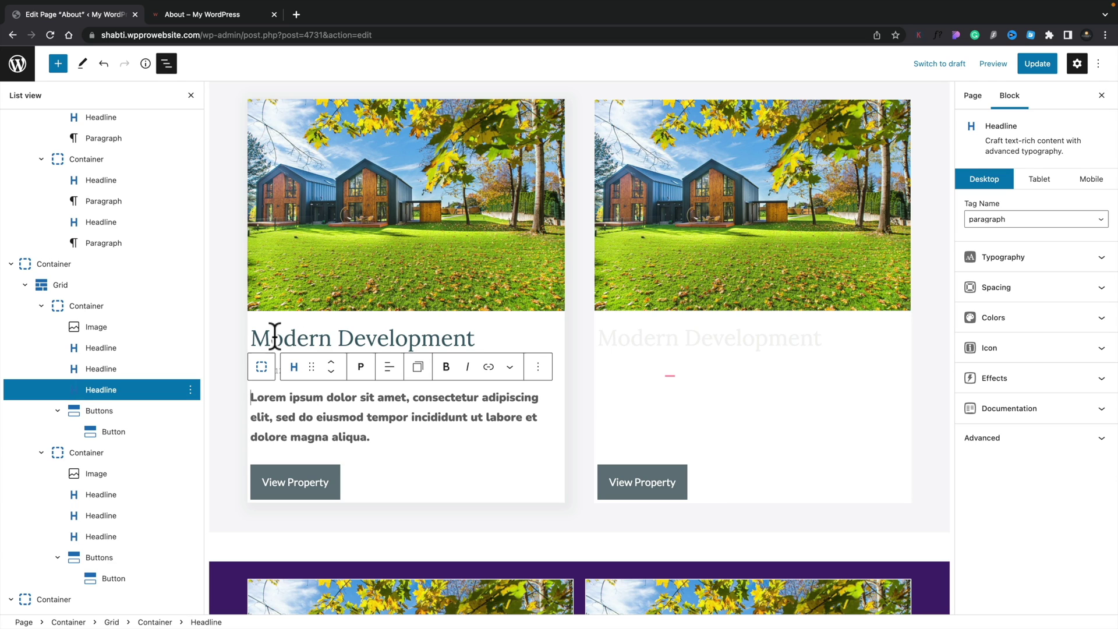
Step: Give the Modern Development heading 30 px left and right padding
click(257, 336)
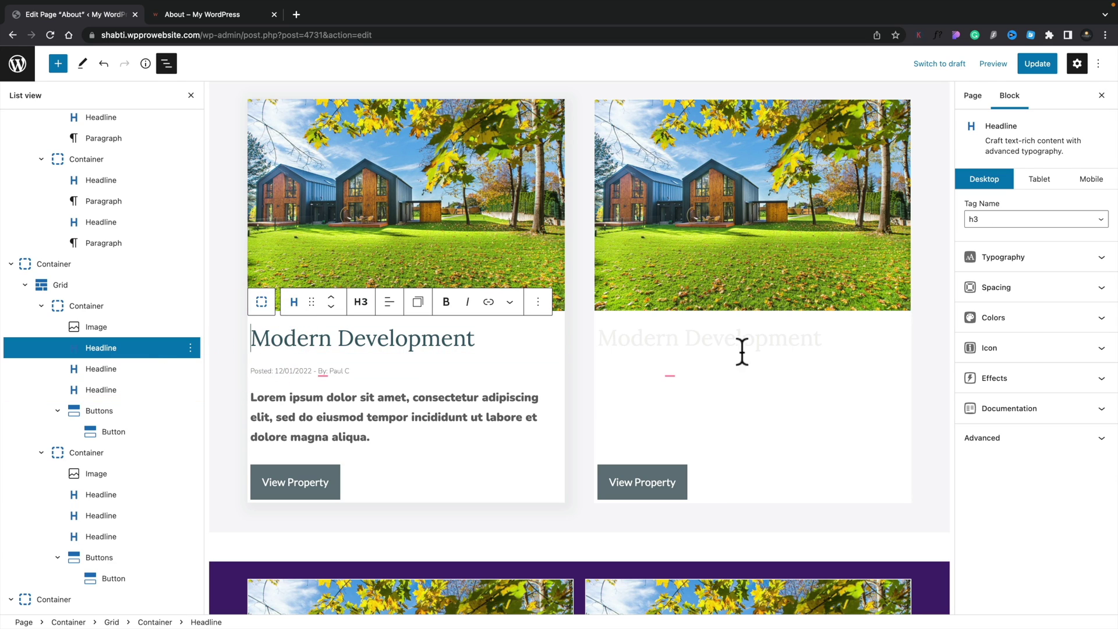
click(989, 294)
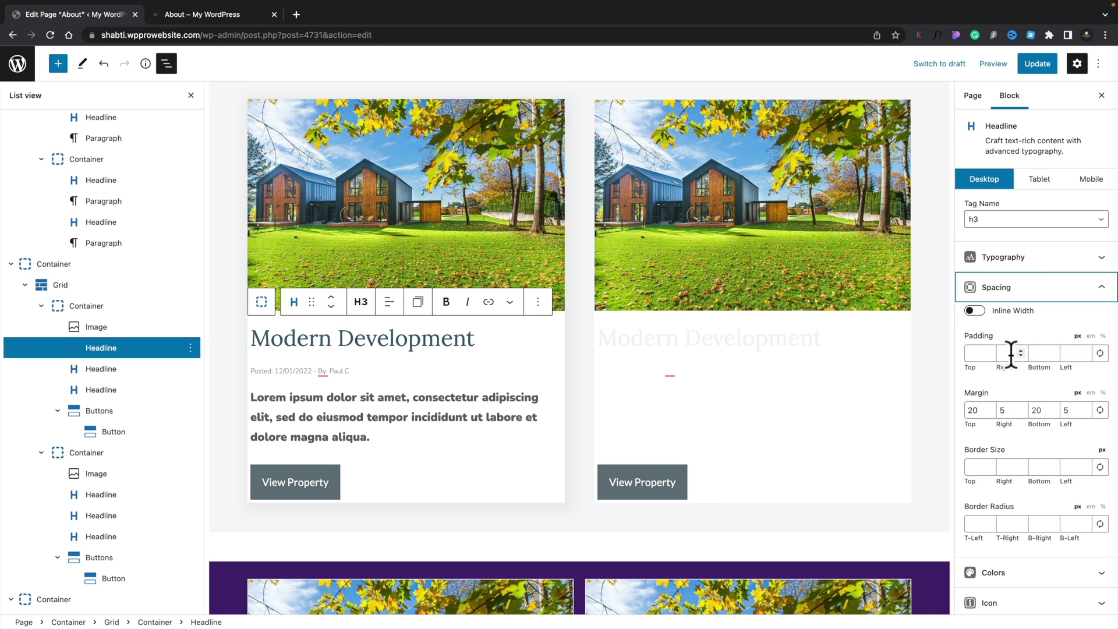
click(1074, 352)
text(30)
click(1007, 353)
text(3)
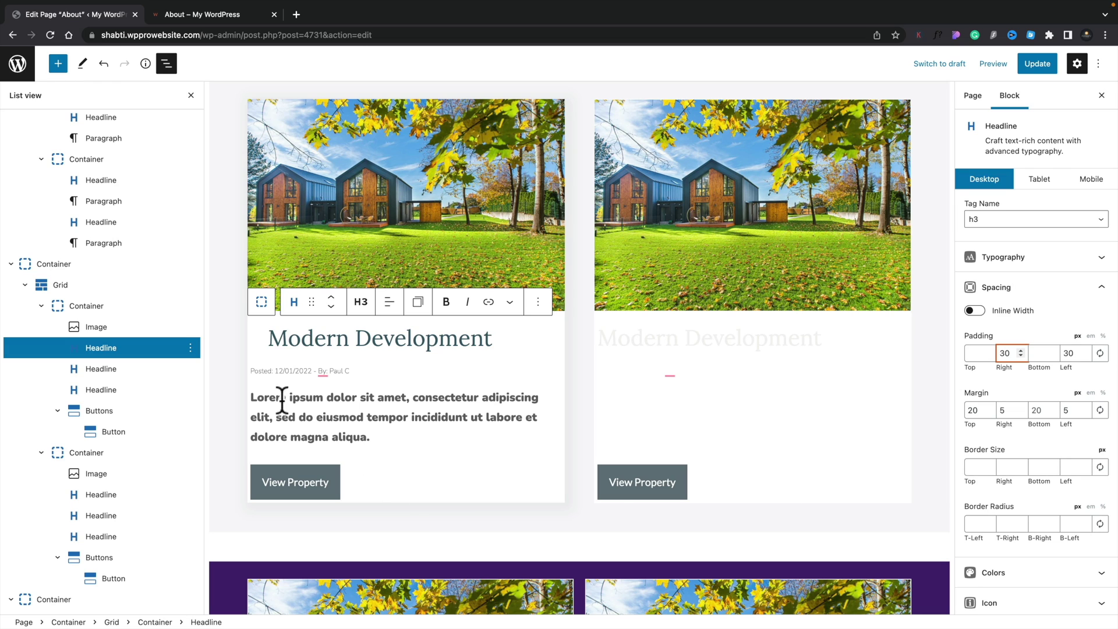
Step: Set 30 px right and left padding on the post meta line and description paragraph
click(100, 369)
click(1006, 296)
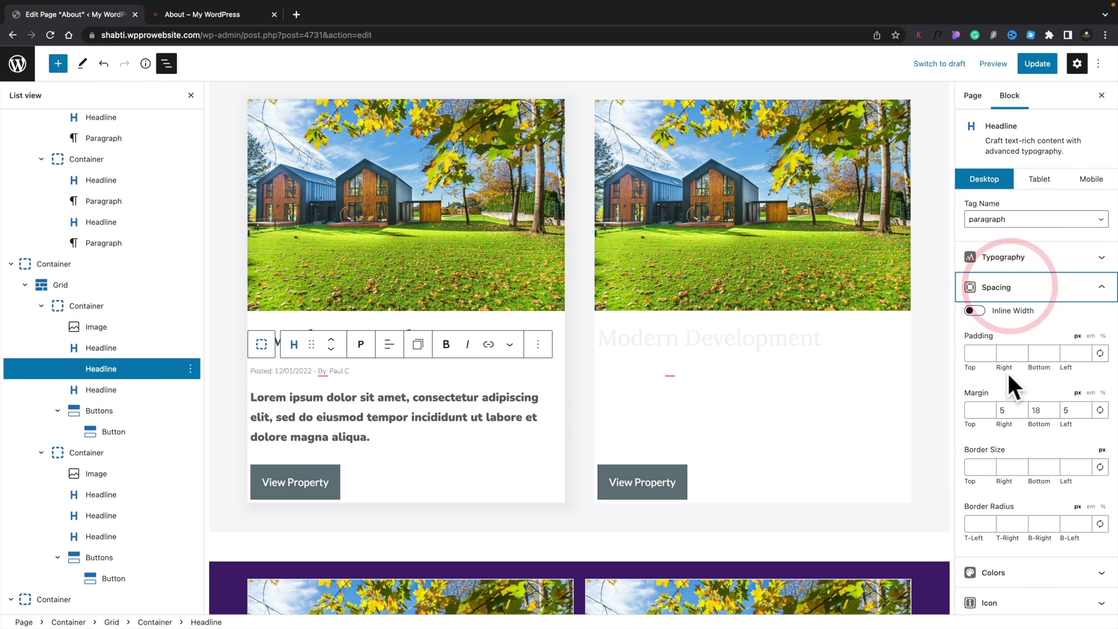
click(1012, 353)
text(30)
click(1075, 353)
text(3)
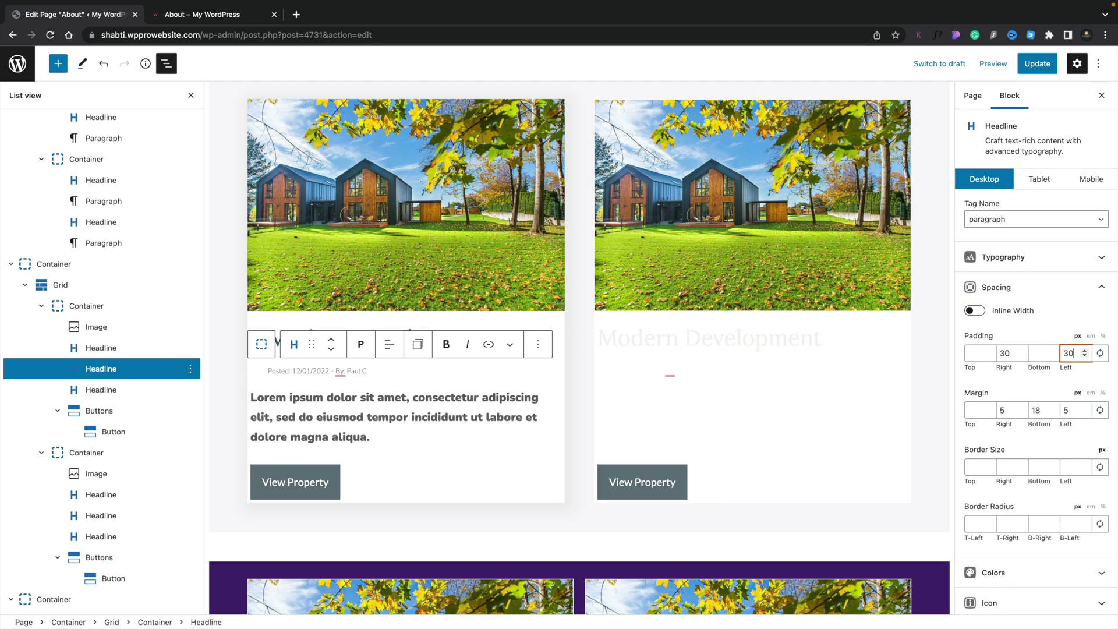
click(110, 389)
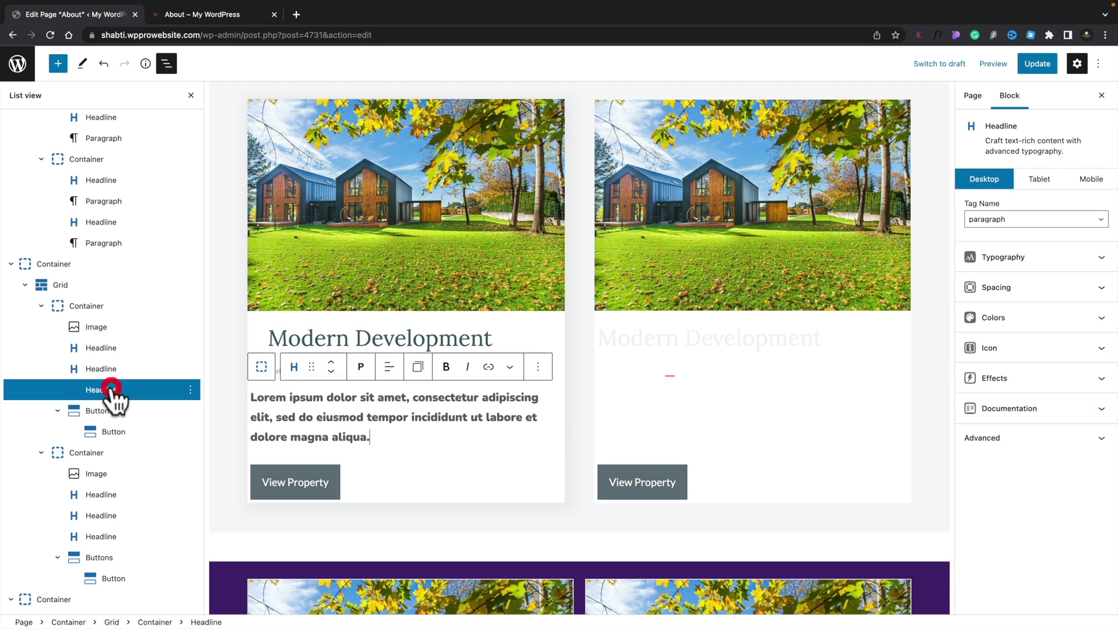
click(1014, 289)
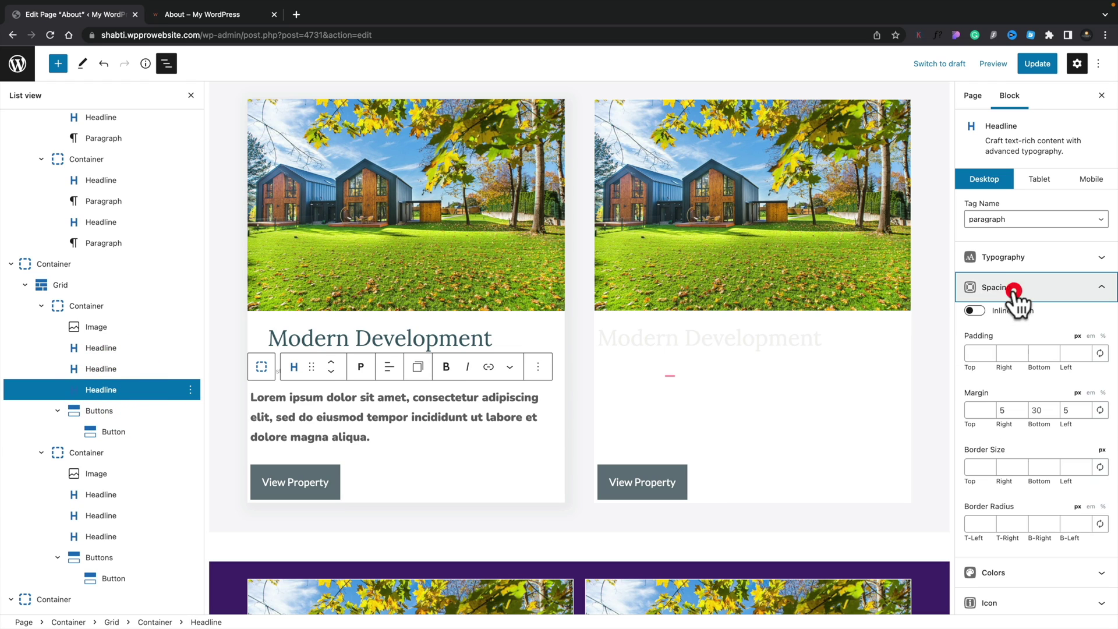
click(1004, 354)
text(30)
click(1069, 353)
text(30)
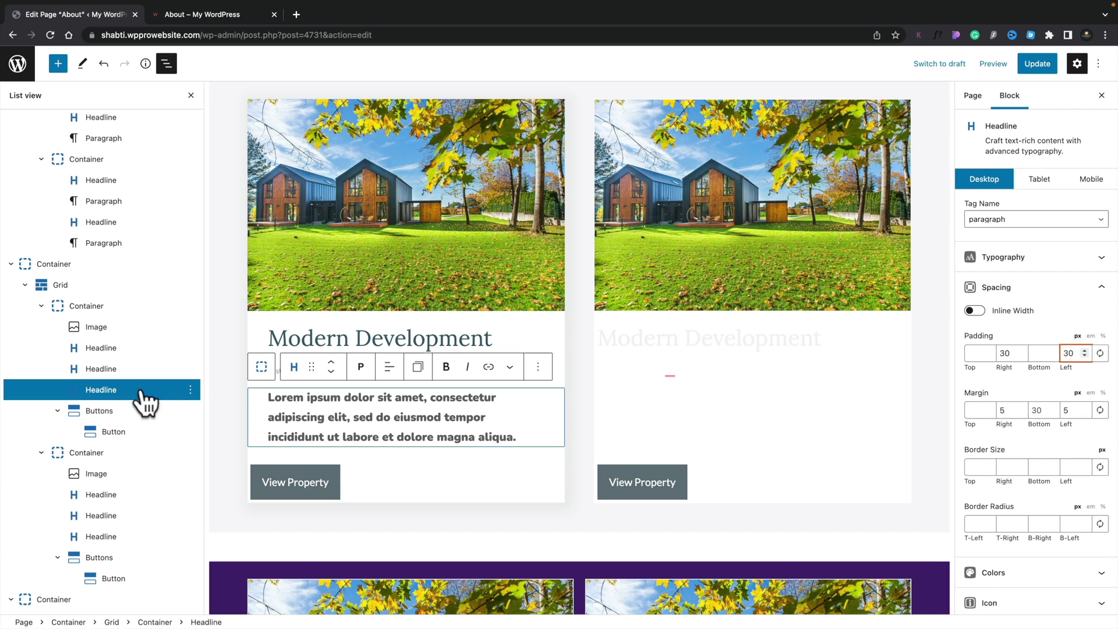
Step: Give the card's button group 30 px right, left and bottom margins
click(100, 411)
click(1012, 250)
text(30)
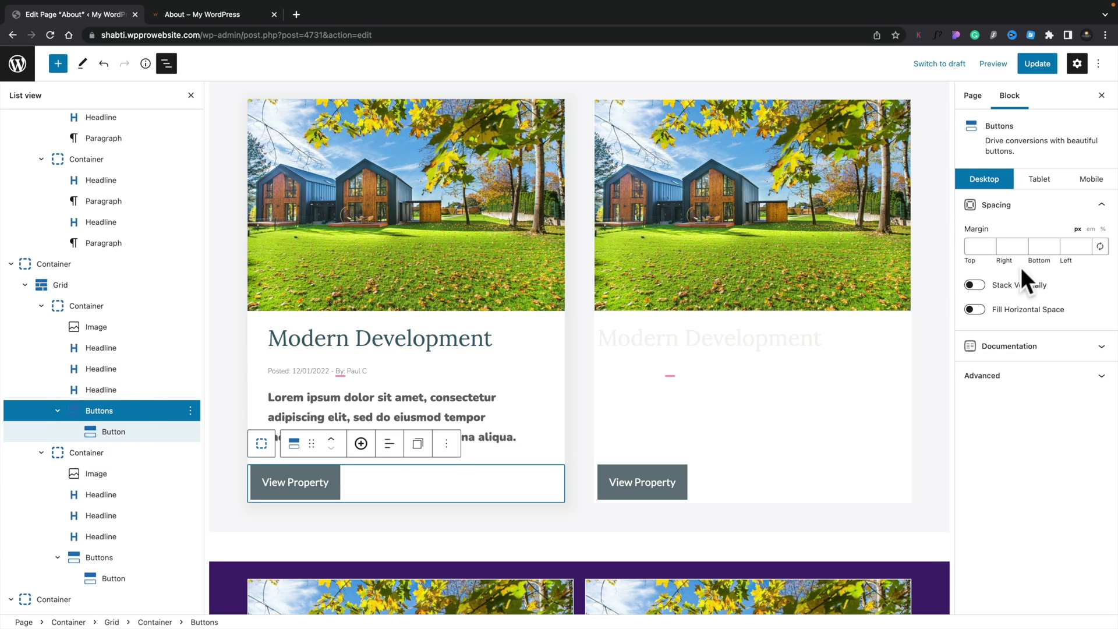
click(1070, 249)
text(30)
click(1039, 248)
text(30)
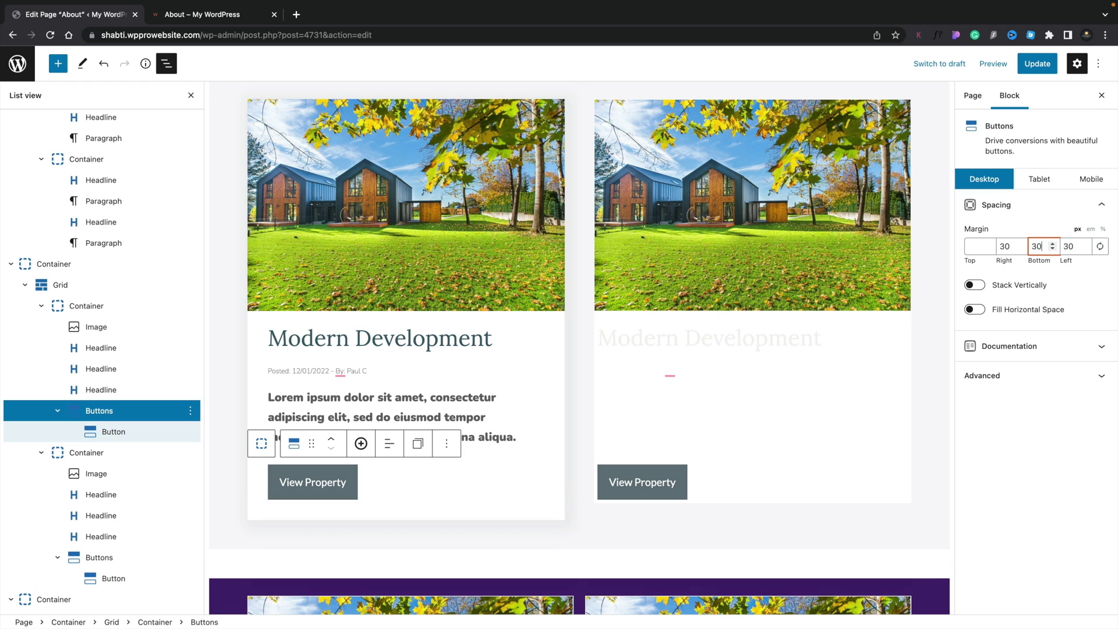
click(198, 344)
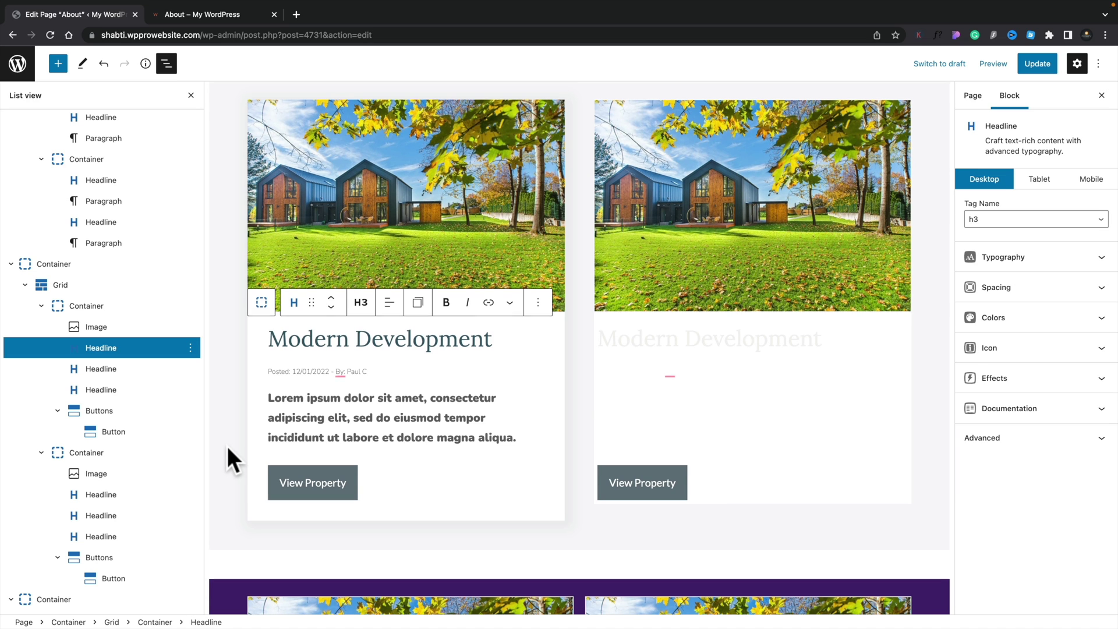
scroll(228, 446, up, 3)
scroll(227, 446, down, 10)
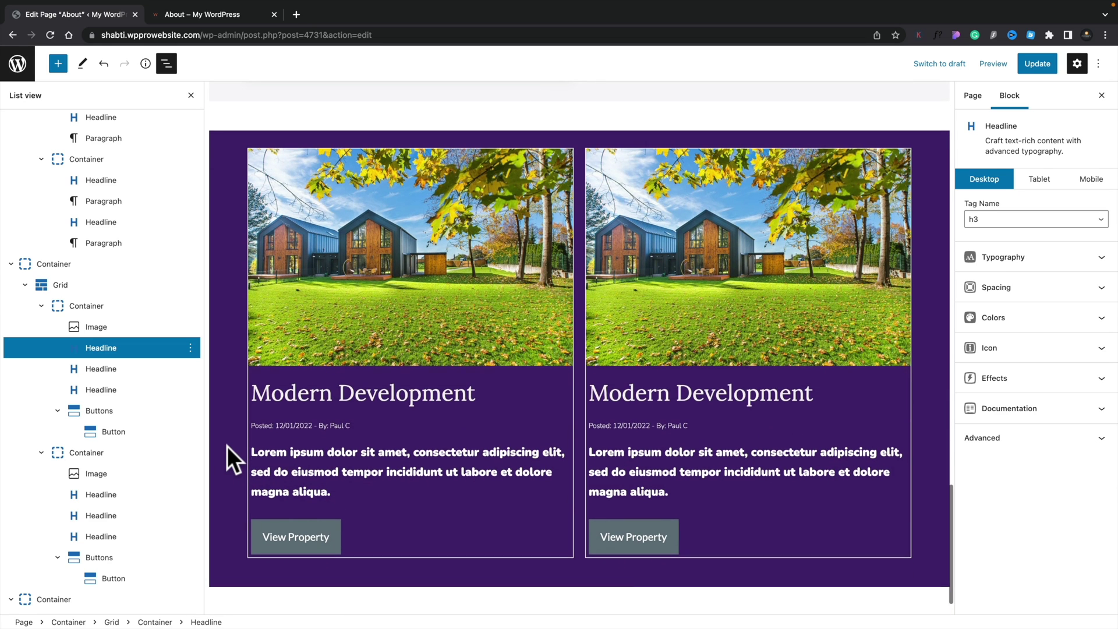
scroll(227, 446, up, 6)
scroll(228, 448, up, 1)
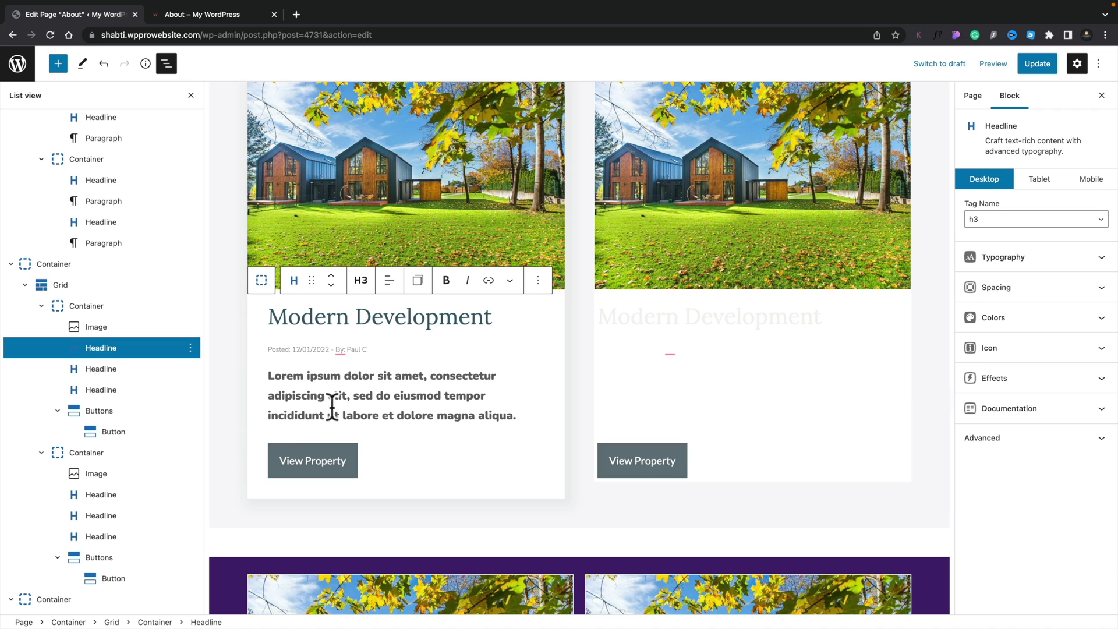
click(426, 319)
click(335, 377)
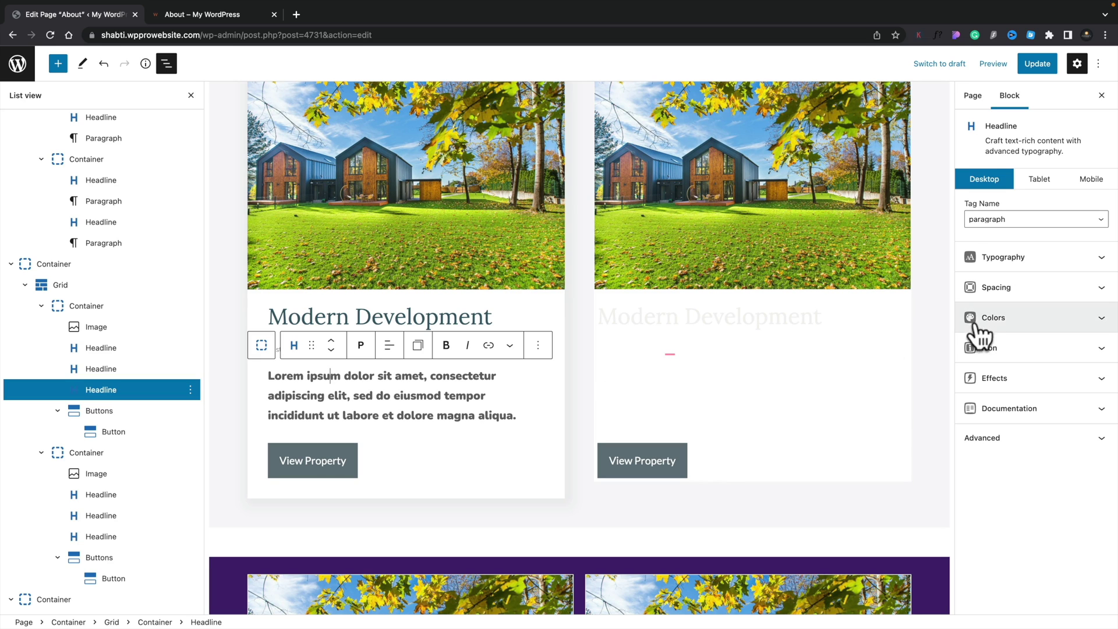
Step: Set the description paragraph's font weight to 300 and font size to 16 px
click(1016, 262)
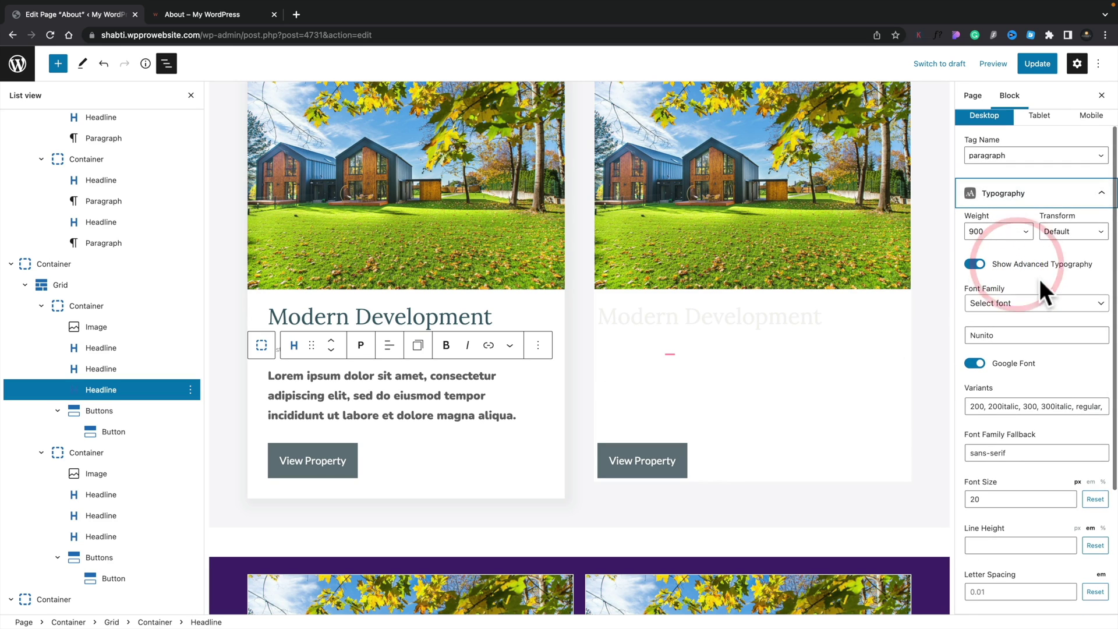
click(1013, 232)
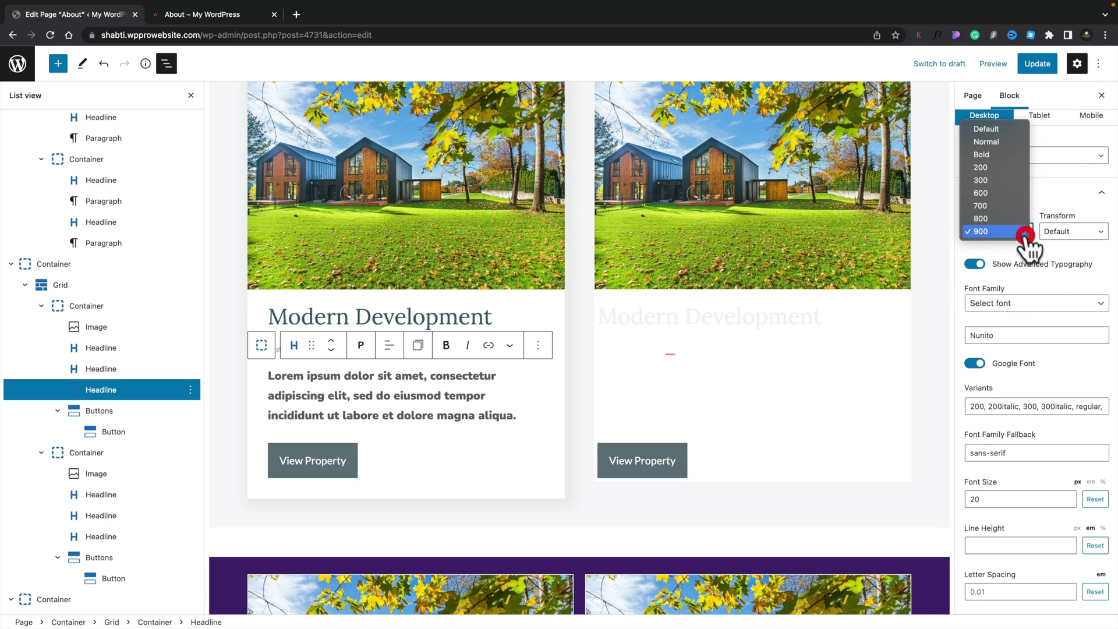
click(997, 181)
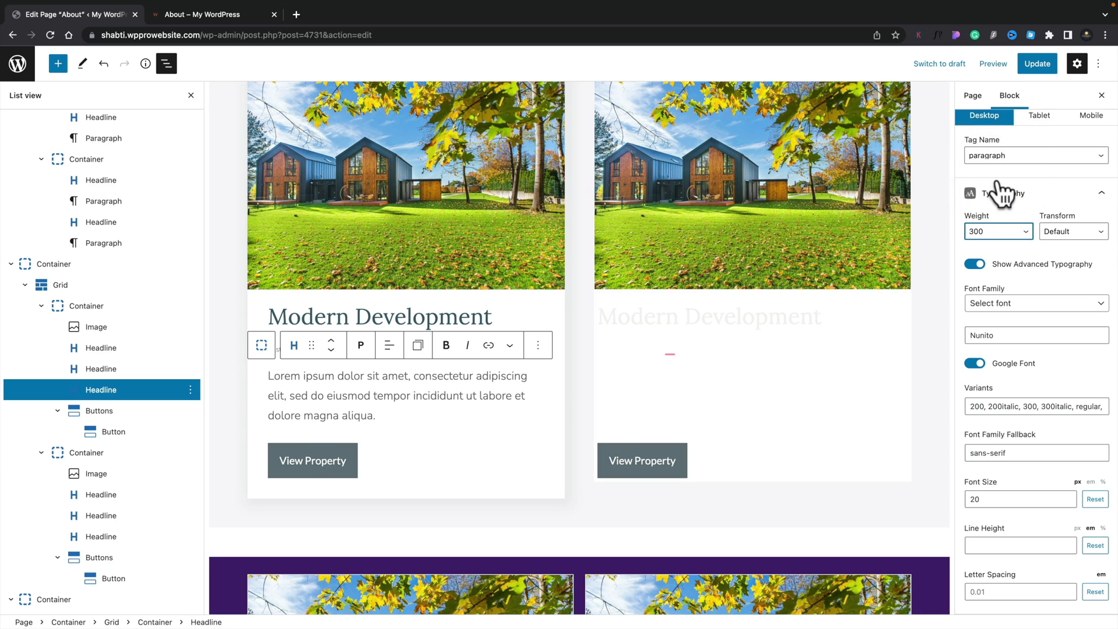
drag(983, 499, 968, 499)
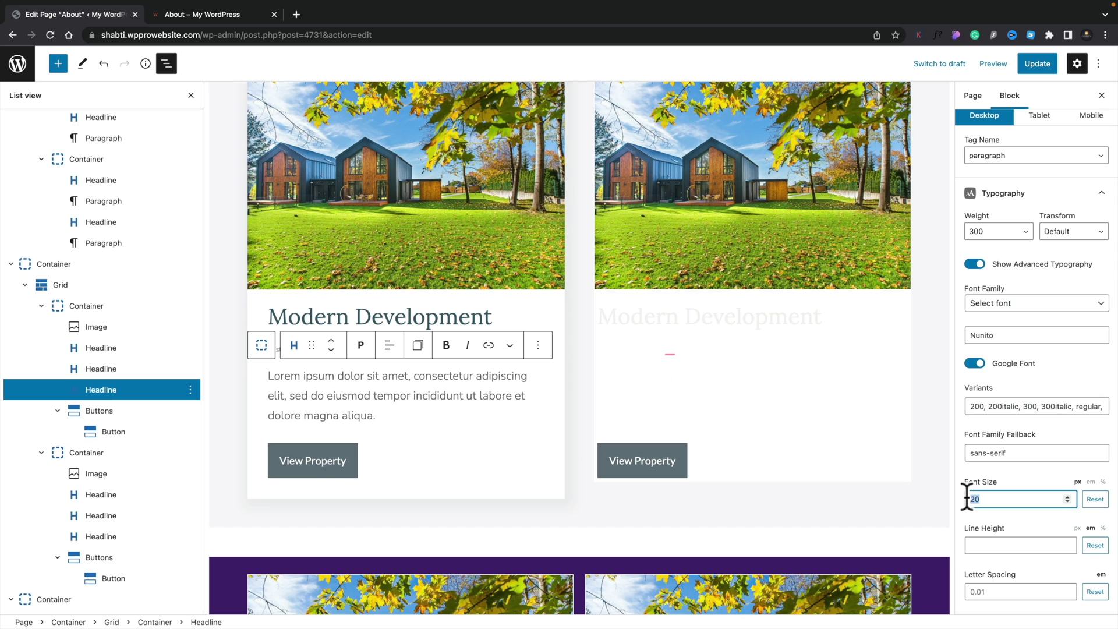
text(16)
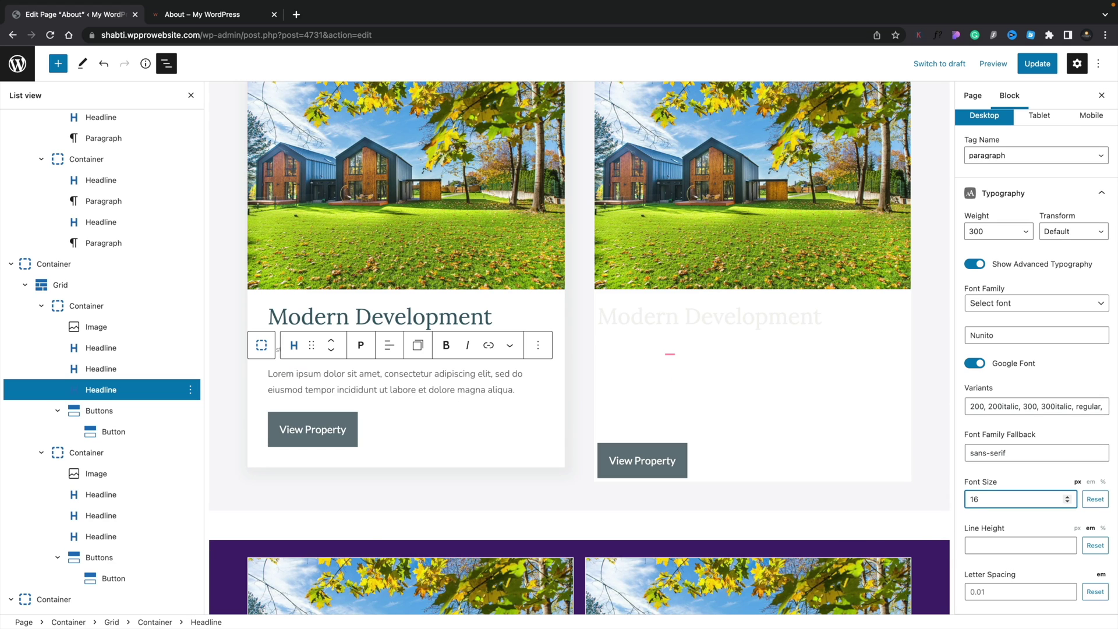
click(359, 495)
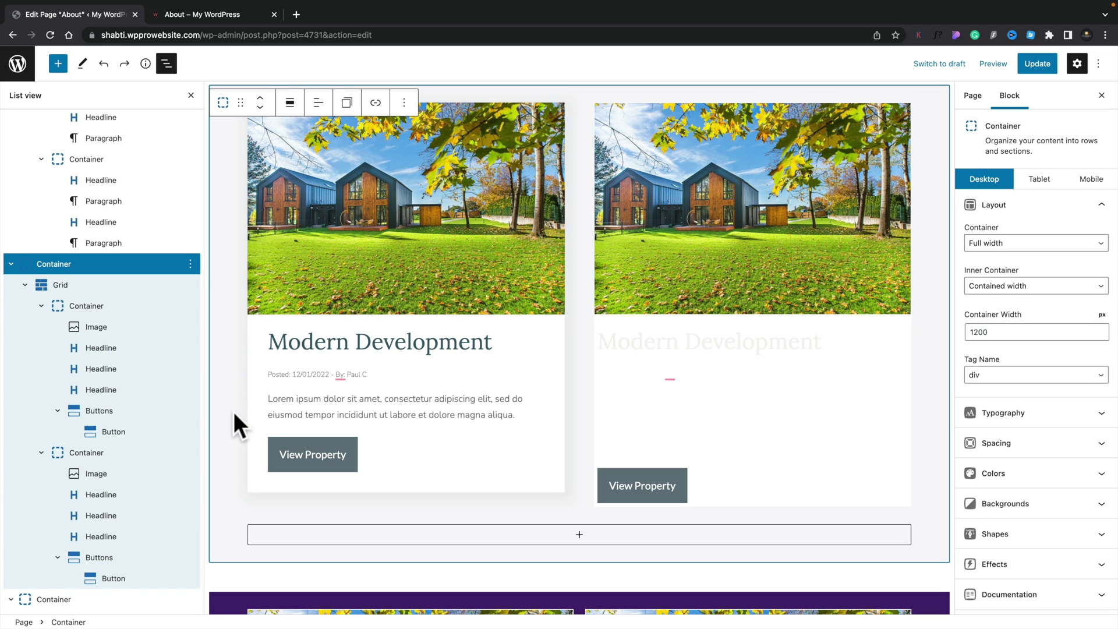
Step: Give the post meta line a -10 top margin to pull it up
click(100, 367)
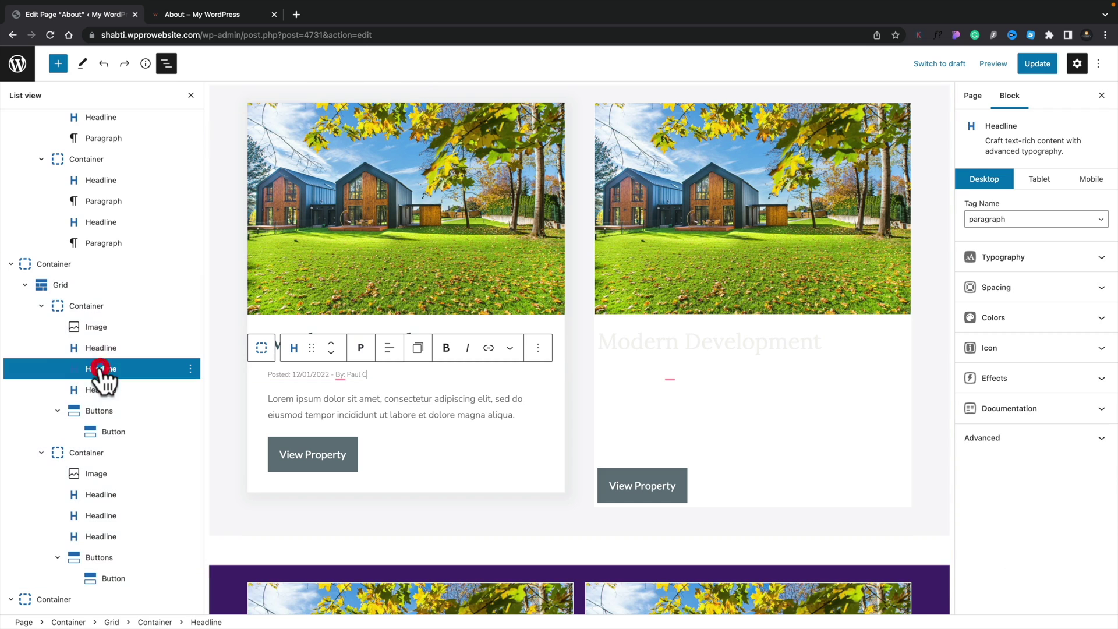
click(1010, 288)
click(972, 410)
text(-10)
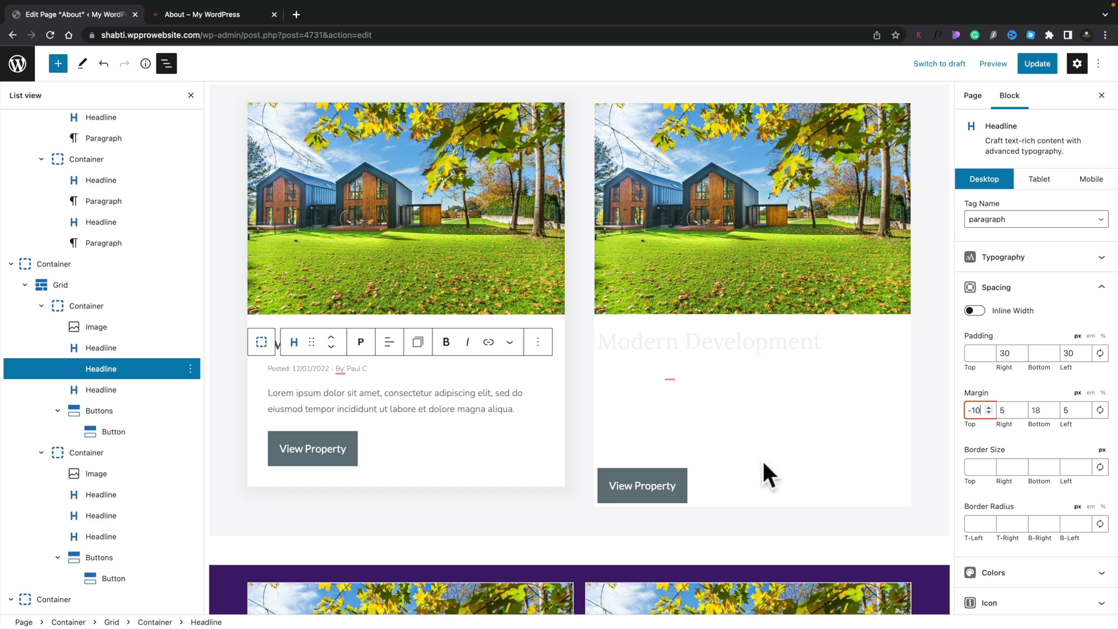
click(225, 522)
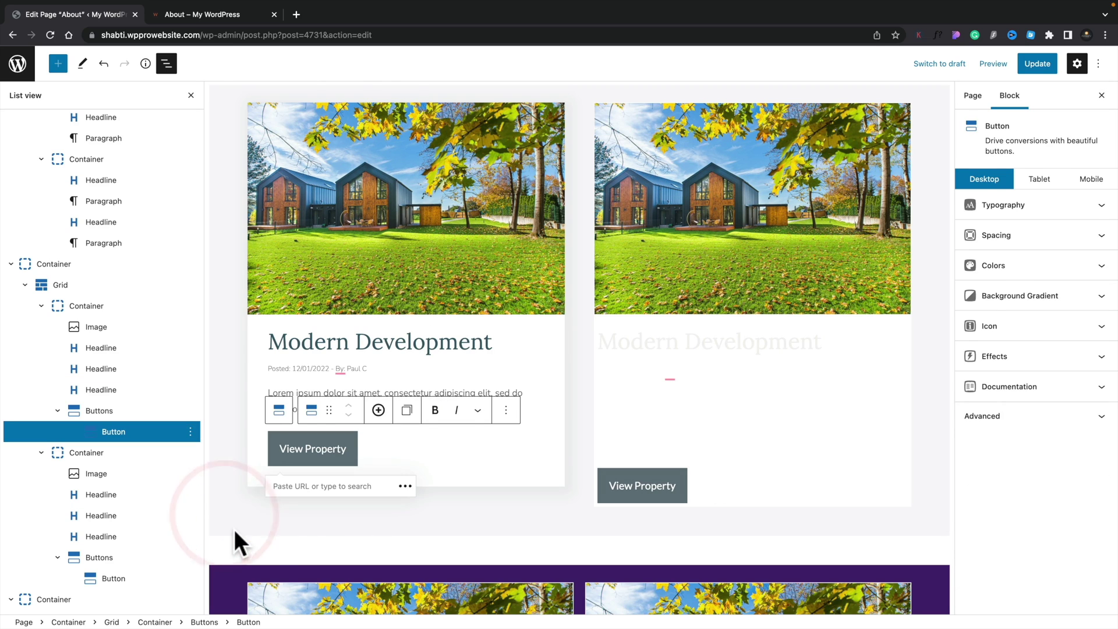
click(233, 521)
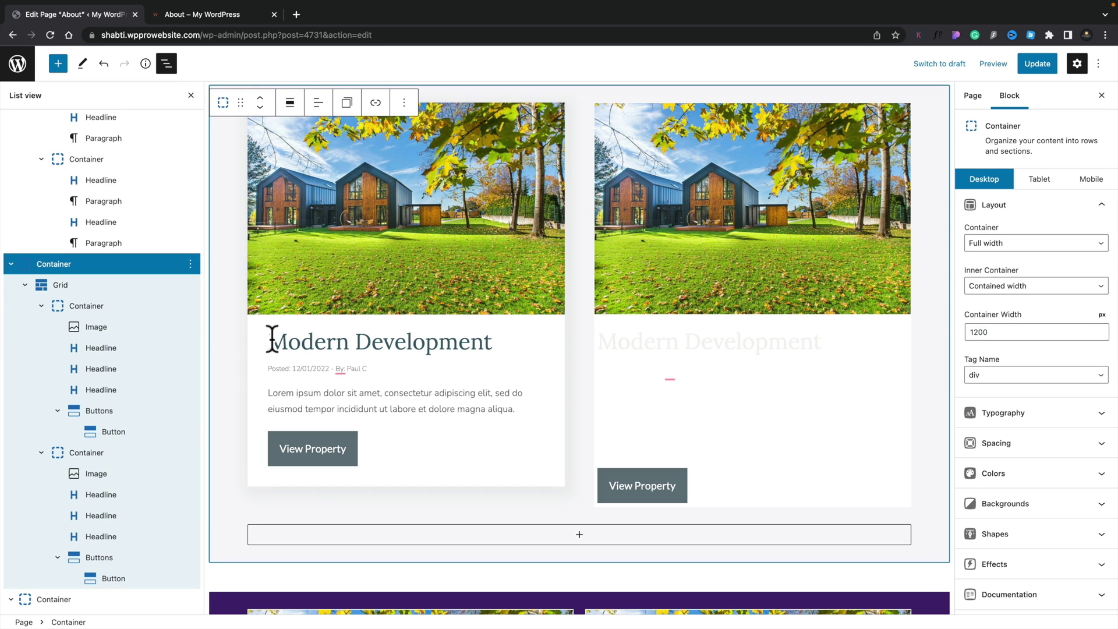
Step: Set the Modern Development title's top margin to 30
click(116, 349)
click(1029, 291)
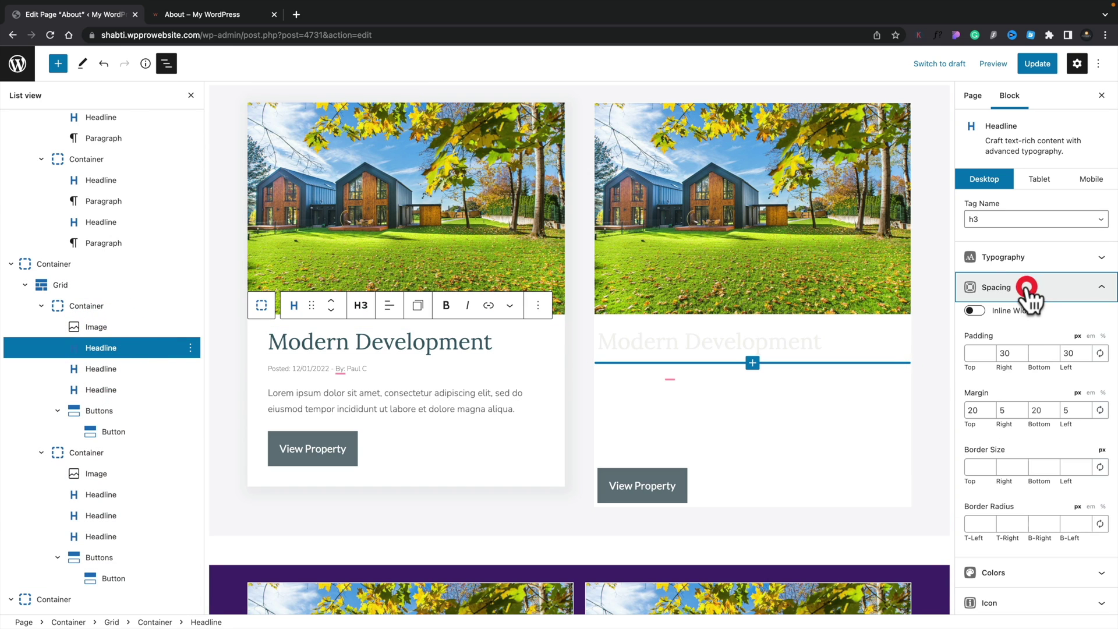
click(977, 411)
key(BackSpace)
text(3)
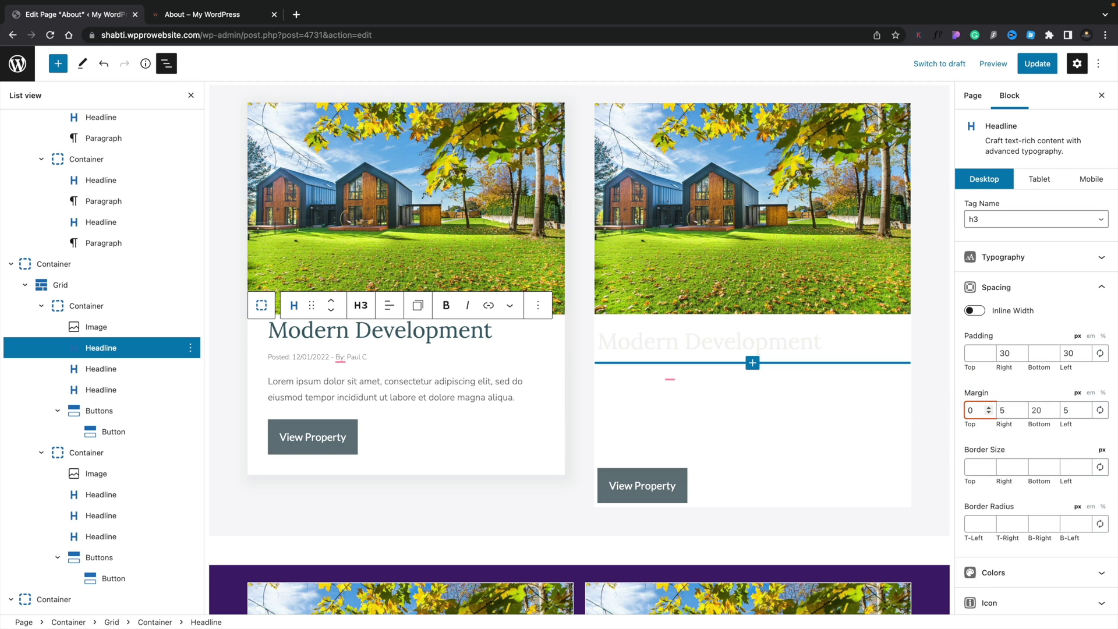
click(401, 517)
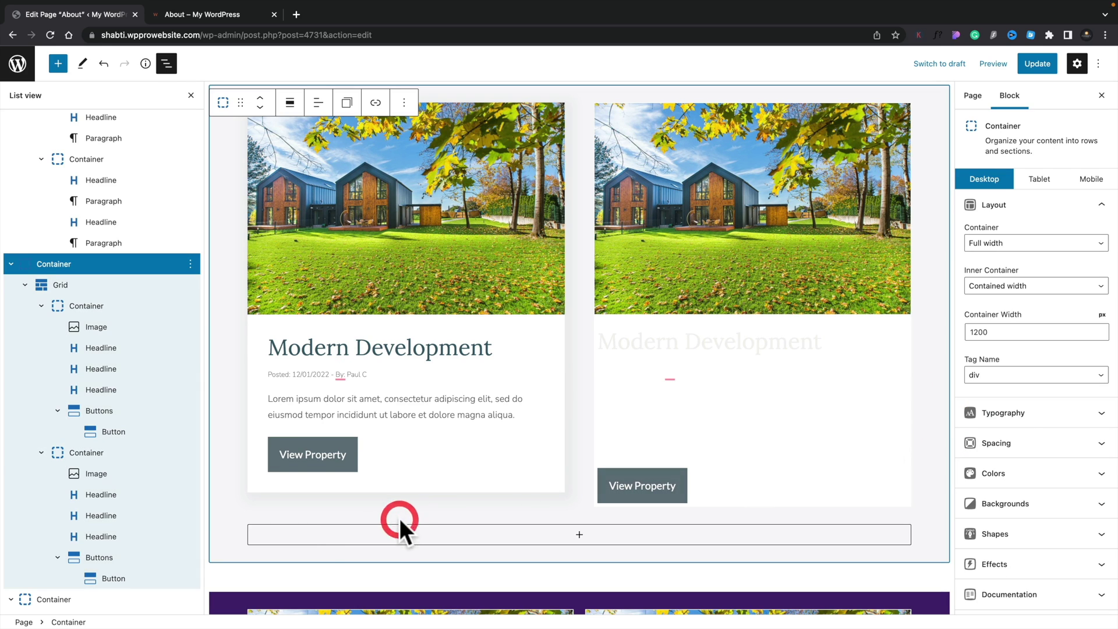